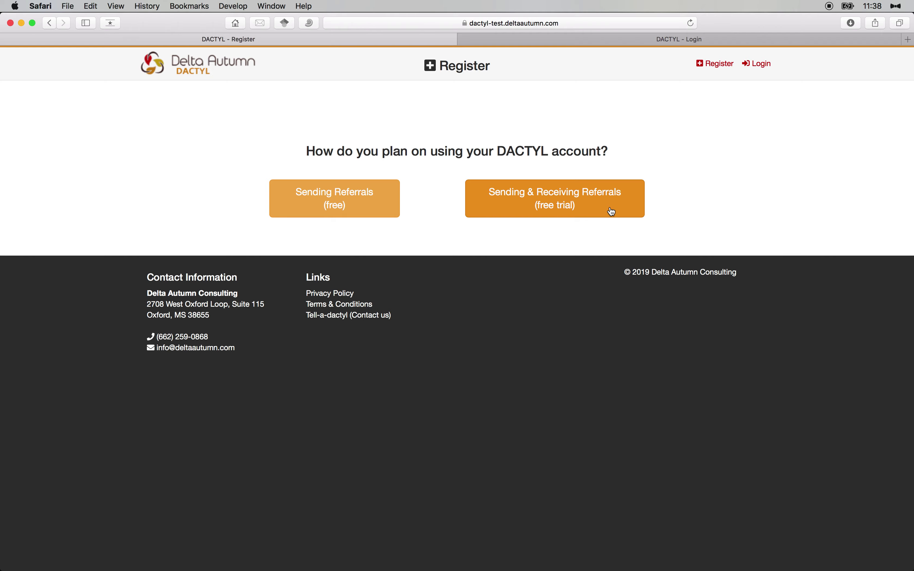
Choose the account type for sending and receiving referrals and review the registration form from provider name down to the payment details
{"action": "left_click", "coordinate": [612, 212]}
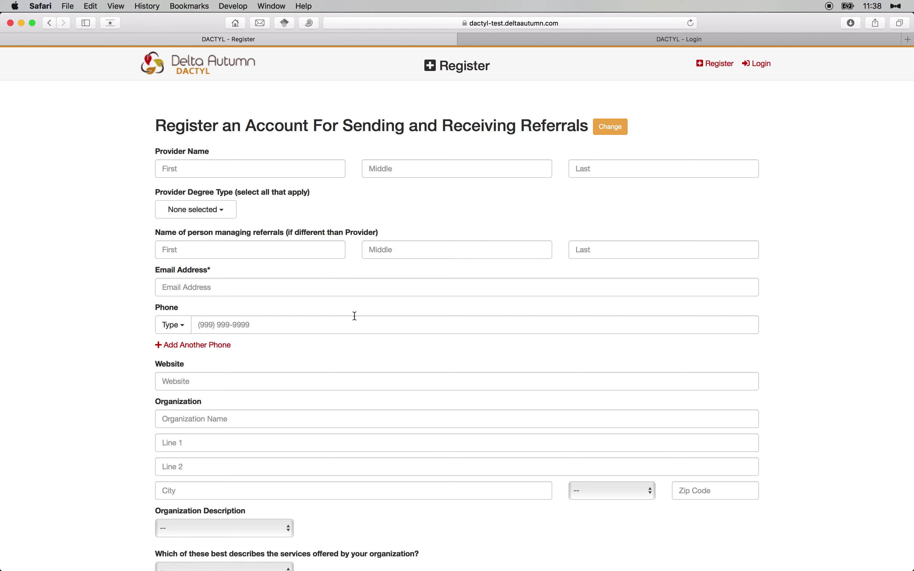
{"action": "scroll", "coordinate": [375, 330], "scroll_direction": "down", "scroll_amount": 2}
{"action": "scroll", "coordinate": [376, 333], "scroll_direction": "down", "scroll_amount": 5}
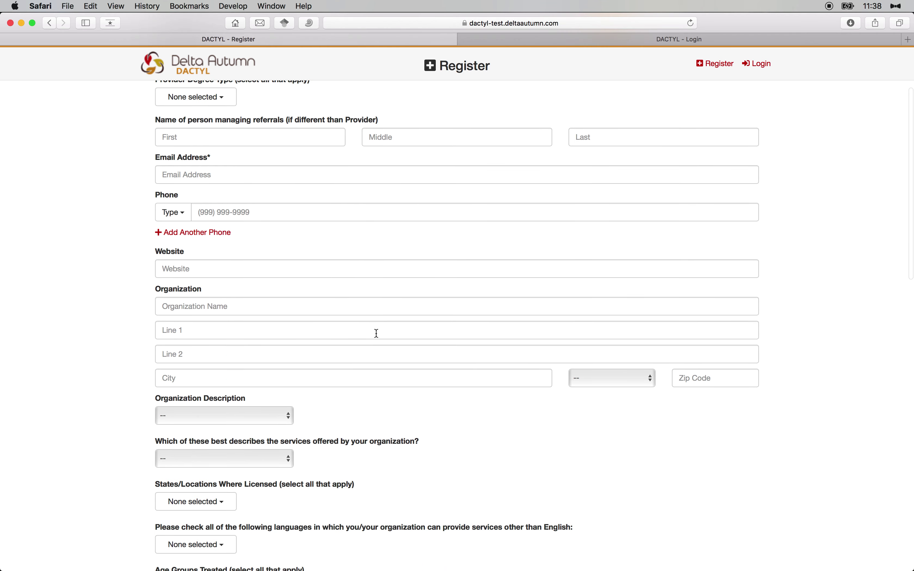
{"action": "scroll", "coordinate": [376, 331], "scroll_direction": "down", "scroll_amount": 2}
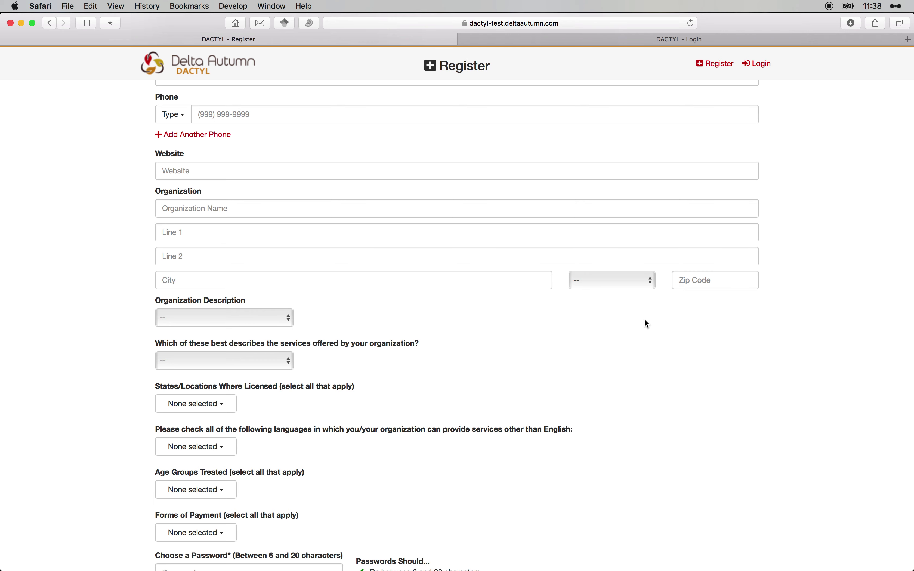
{"action": "scroll", "coordinate": [645, 321], "scroll_direction": "down", "scroll_amount": 10}
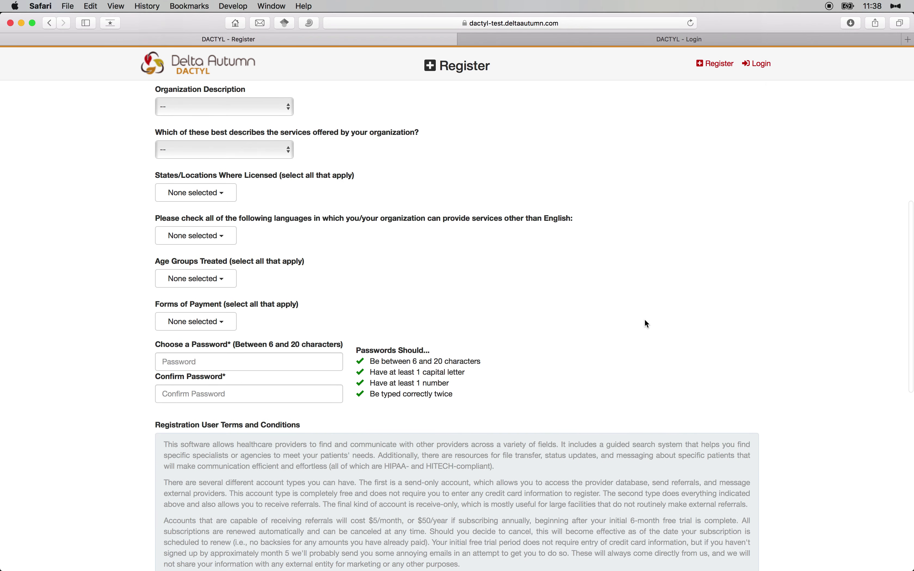
{"action": "scroll", "coordinate": [645, 321], "scroll_direction": "down", "scroll_amount": 5}
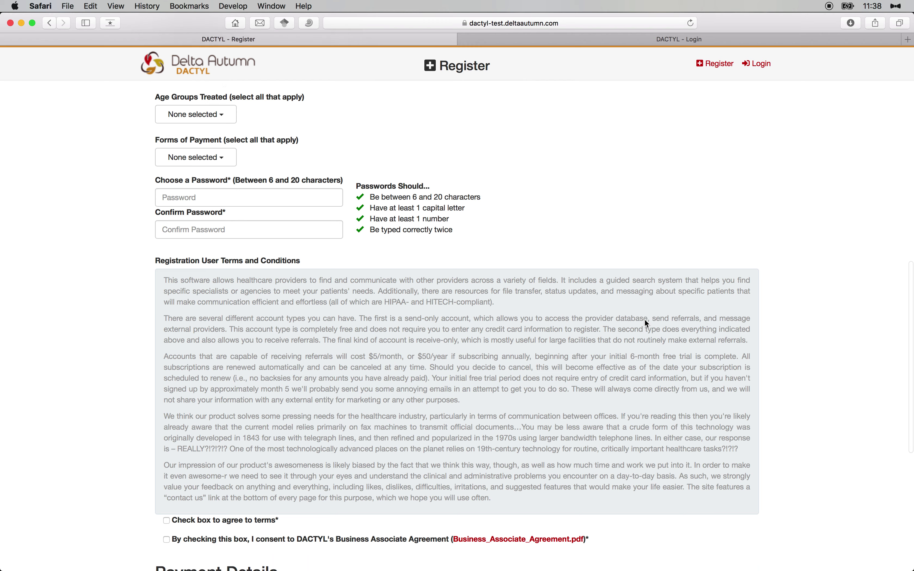
{"action": "scroll", "coordinate": [646, 322], "scroll_direction": "down", "scroll_amount": 3}
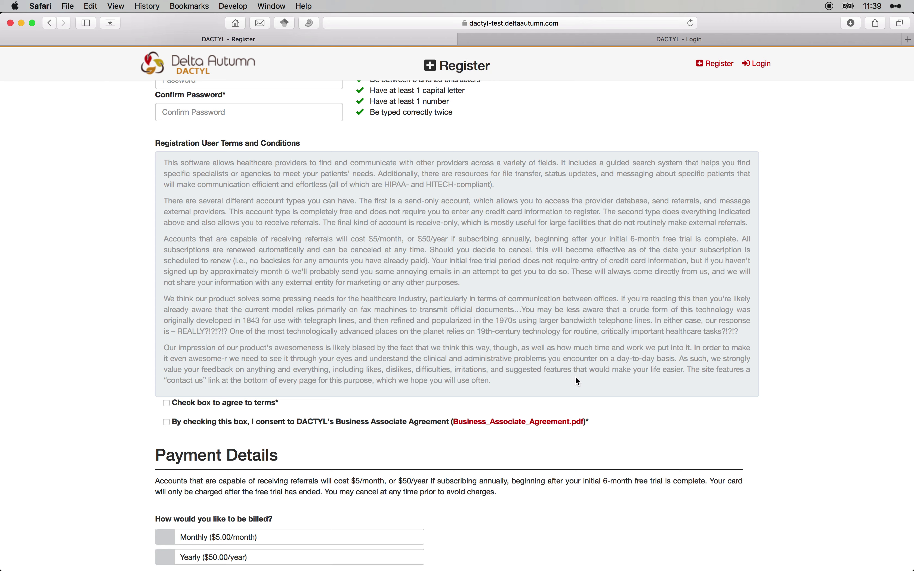
Log in to the existing DACTYL account and open the My Patients list on the dashboard
{"action": "left_click", "coordinate": [662, 38]}
{"action": "left_click", "coordinate": [185, 196]}
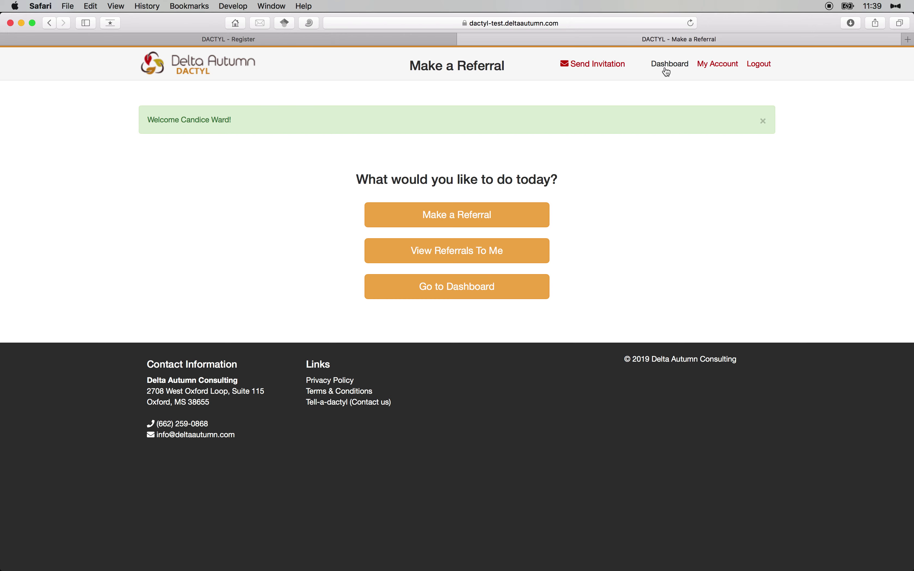
{"action": "left_click", "coordinate": [666, 72]}
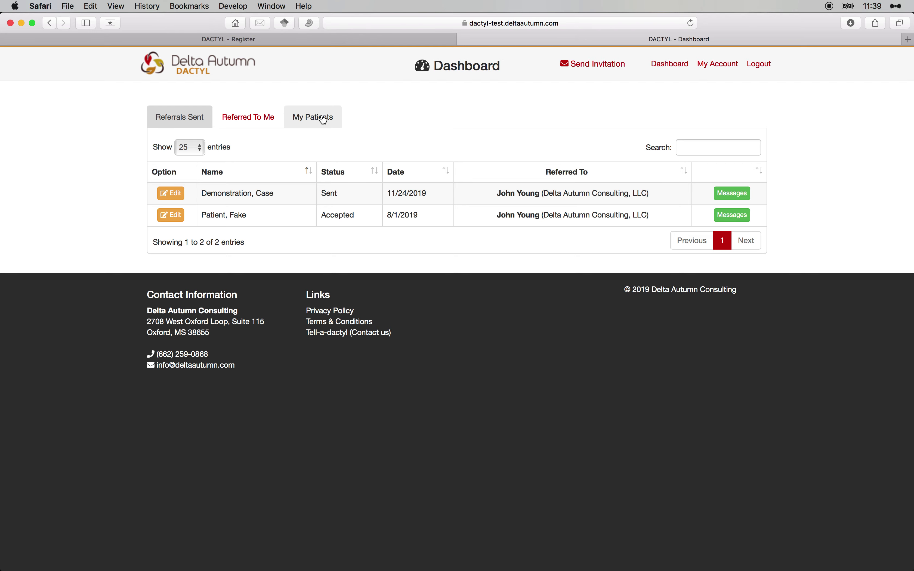
{"action": "left_click", "coordinate": [323, 121]}
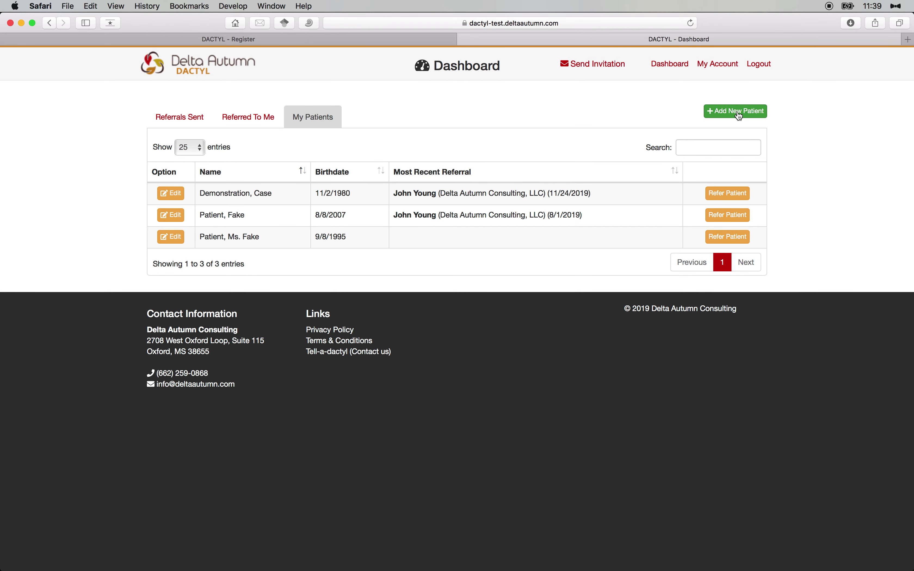
Open a blank new patient form, review its fields down to the notes, and cancel it
{"action": "left_click", "coordinate": [738, 113]}
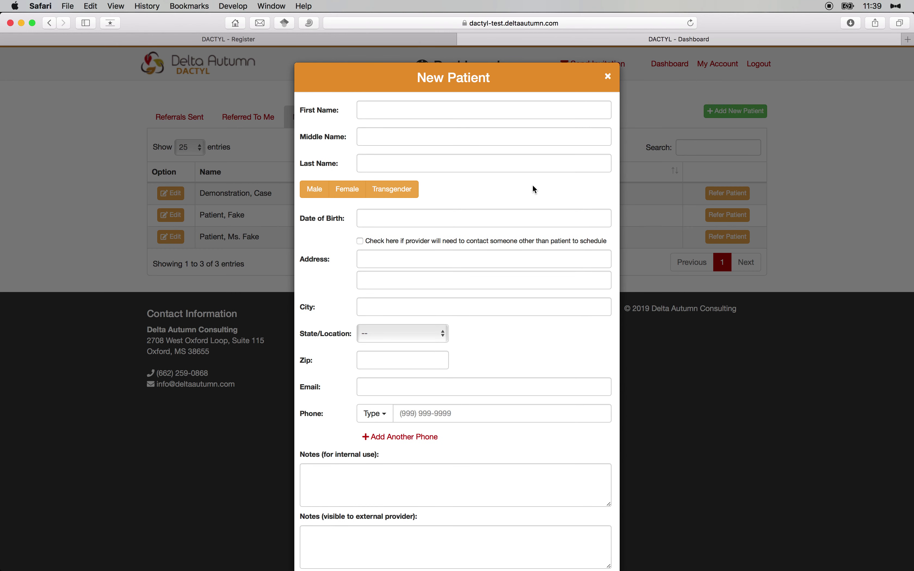
{"action": "scroll", "coordinate": [533, 189], "scroll_direction": "down", "scroll_amount": 3}
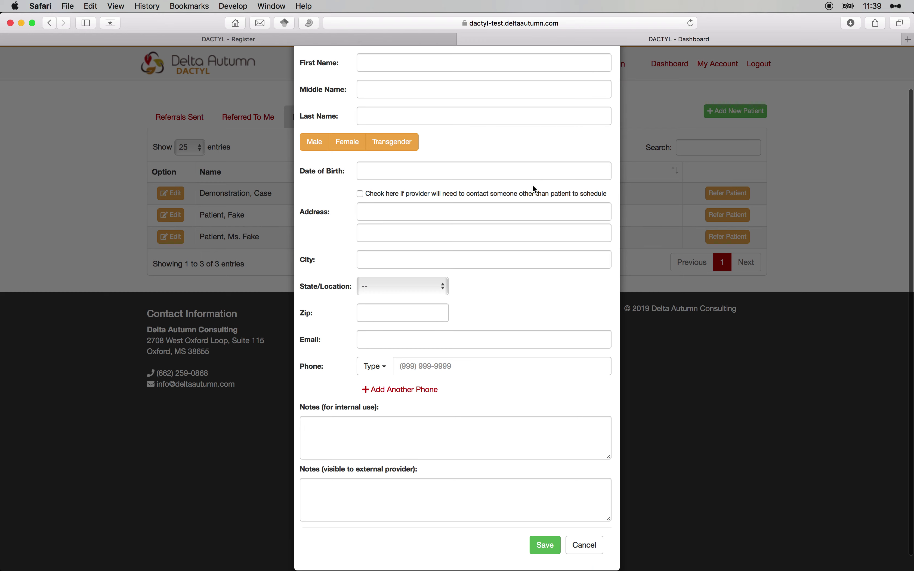
{"action": "scroll", "coordinate": [533, 189], "scroll_direction": "down", "scroll_amount": 2}
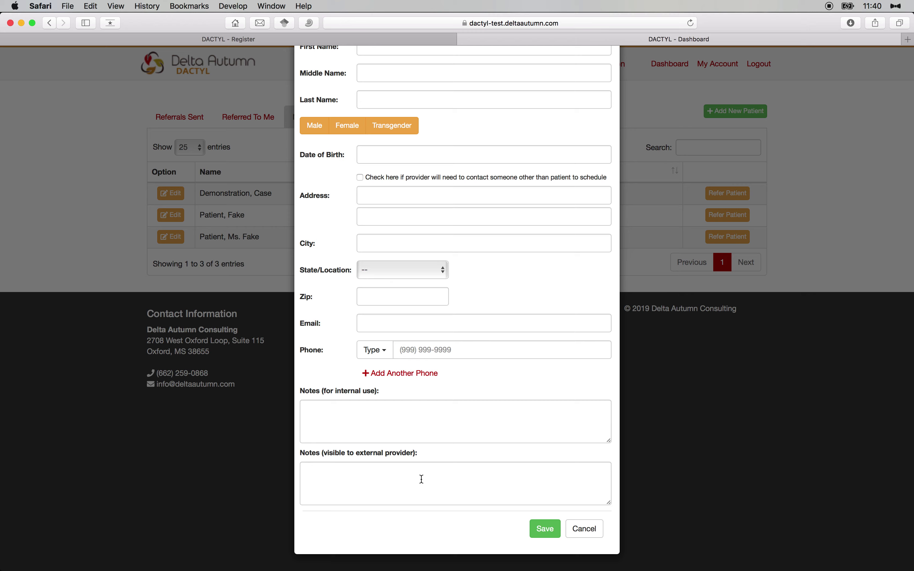
{"action": "left_click", "coordinate": [599, 529]}
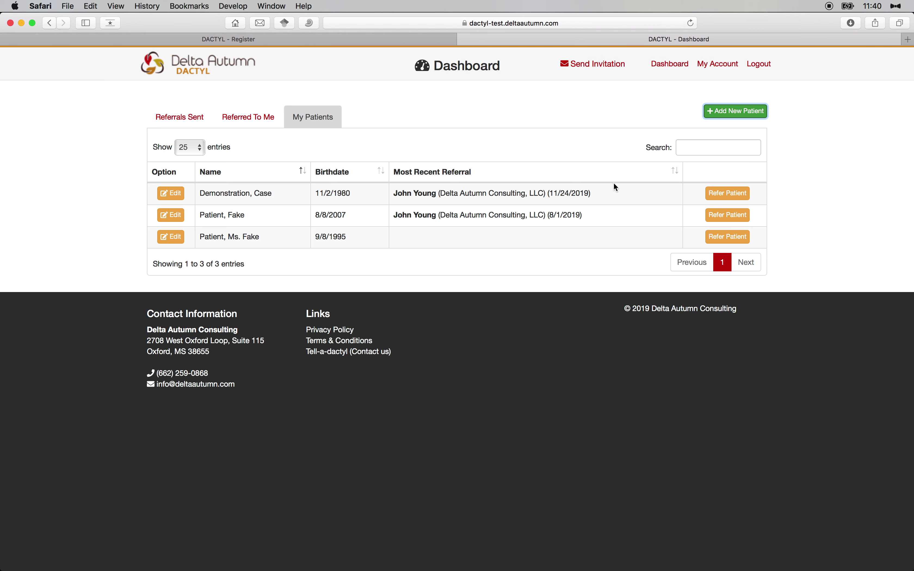
Start a referral for the first patient in the list, not limited to previously used options, for Counseling/Psychological services
{"action": "left_click", "coordinate": [734, 193]}
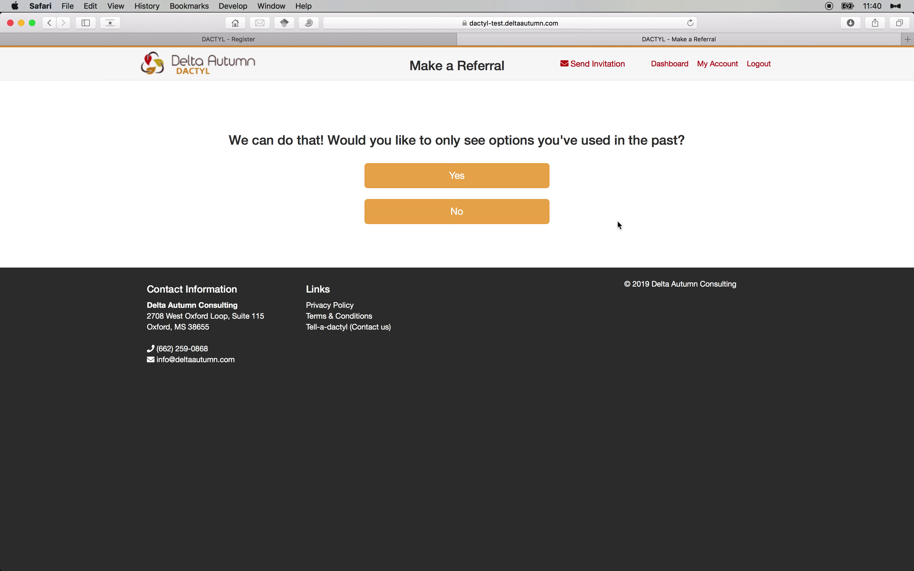
{"action": "left_click", "coordinate": [523, 219]}
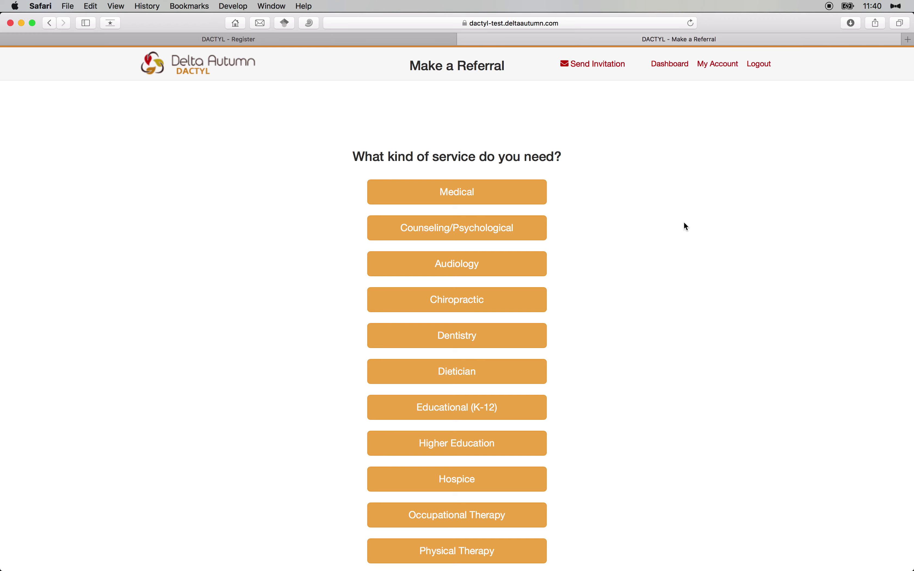
{"action": "scroll", "coordinate": [680, 224], "scroll_direction": "down", "scroll_amount": 2}
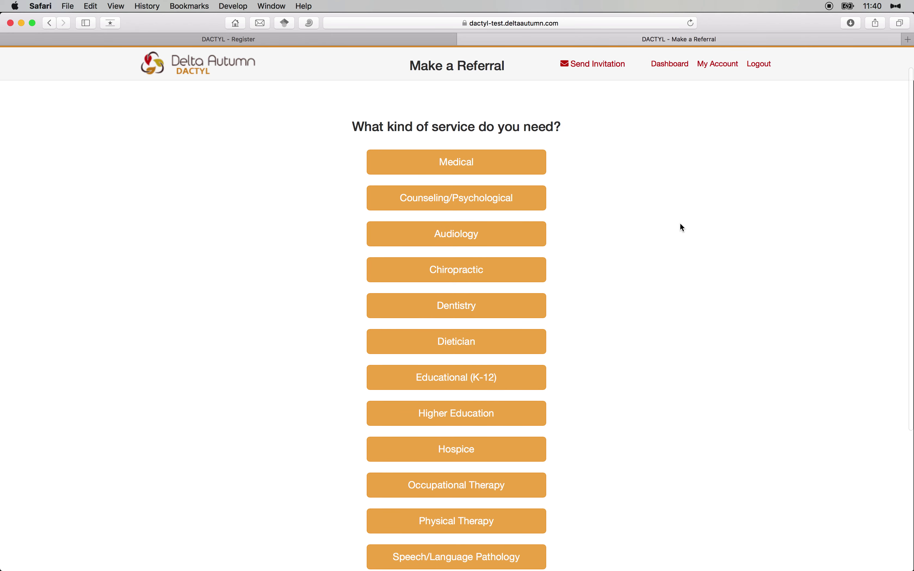
{"action": "scroll", "coordinate": [678, 224], "scroll_direction": "down", "scroll_amount": 5}
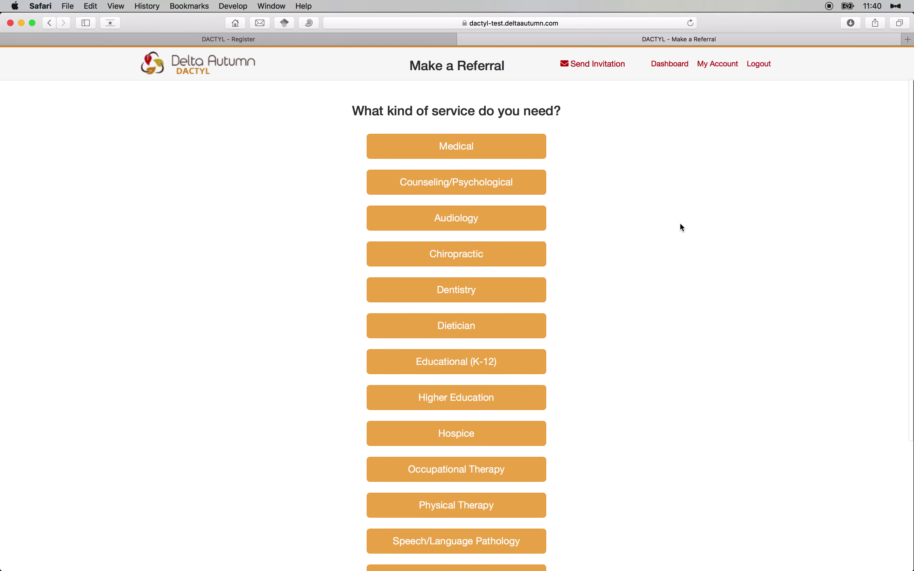
{"action": "scroll", "coordinate": [679, 222], "scroll_direction": "down", "scroll_amount": 1}
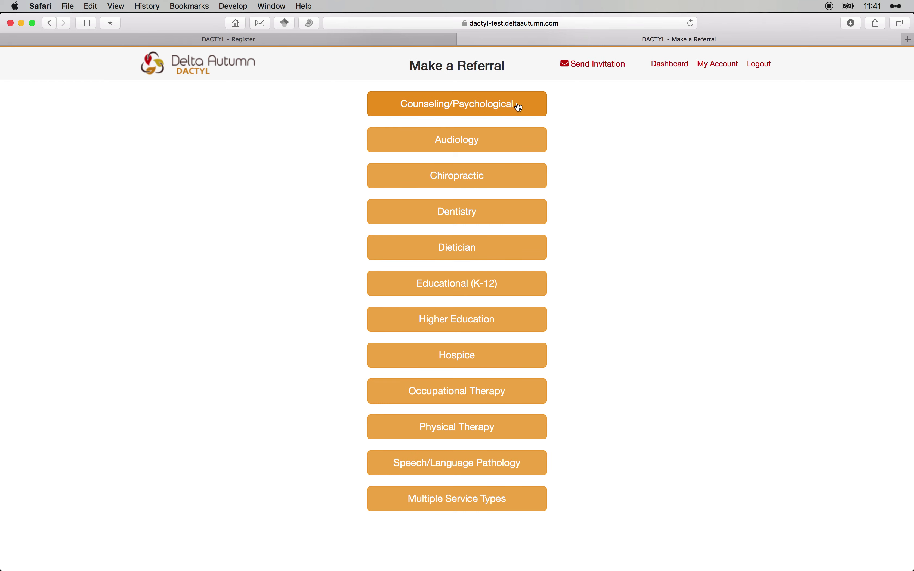
{"action": "left_click", "coordinate": [520, 107]}
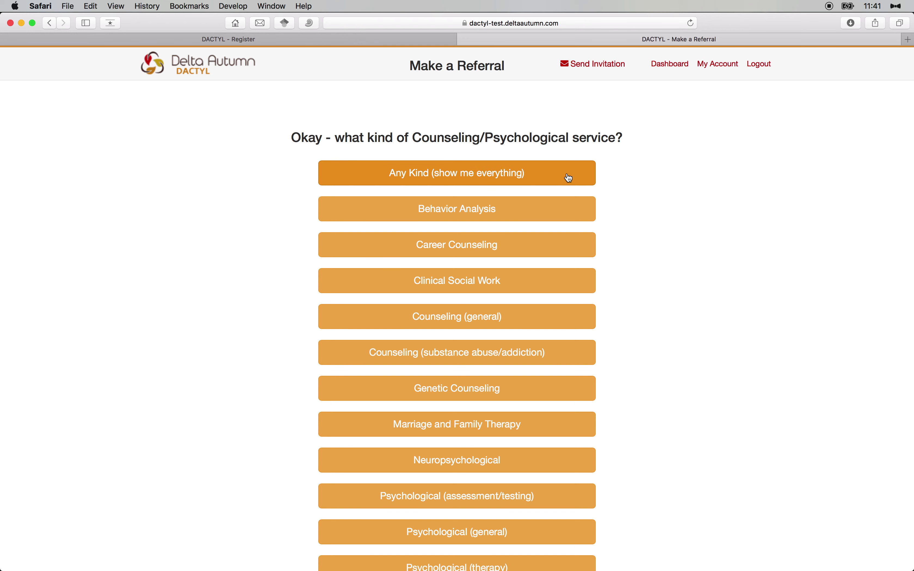
Search for providers of any counseling/psychological kind, with any degree type and at any distance from the patient
{"action": "left_click", "coordinate": [570, 179]}
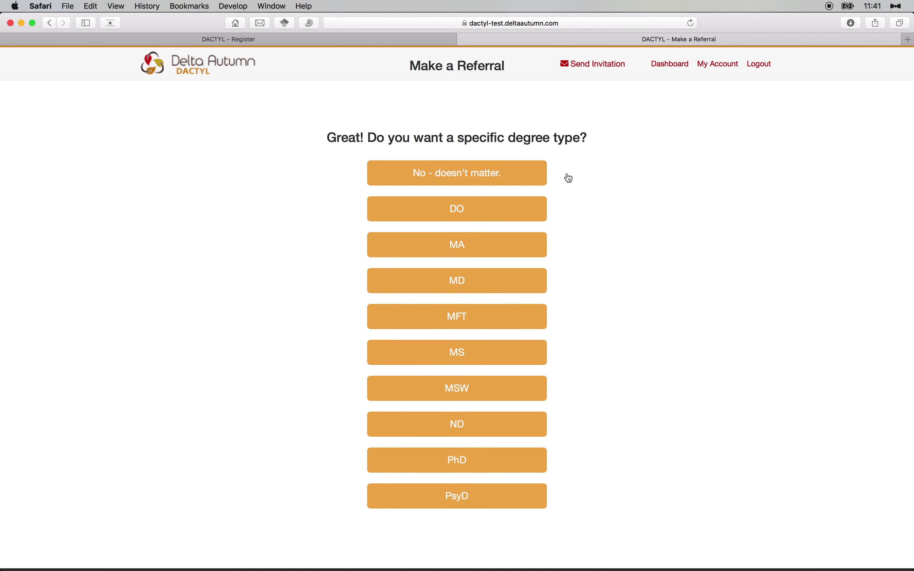
{"action": "left_click", "coordinate": [530, 174]}
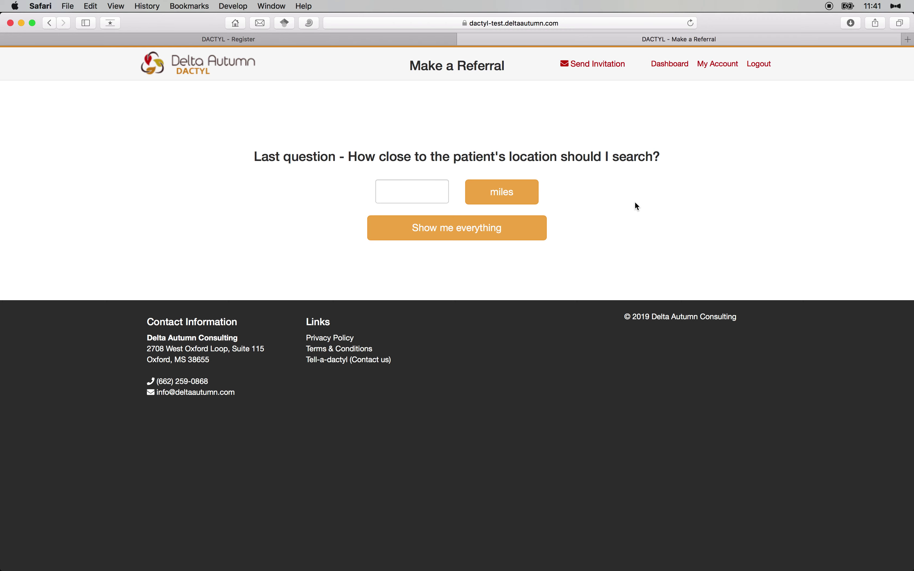
{"action": "left_click", "coordinate": [509, 235]}
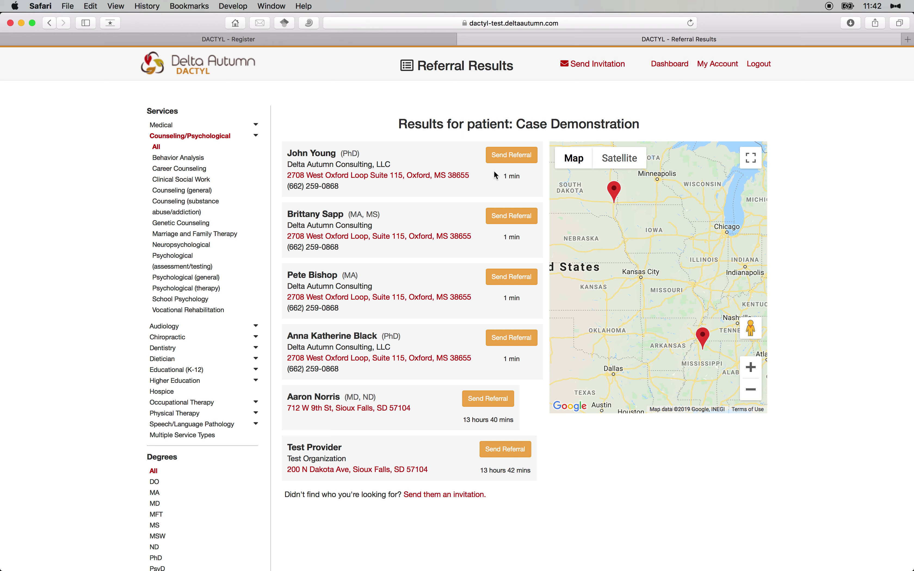
Open the referral form for the first provider in the results and review the patient information and payment type options
{"action": "left_click", "coordinate": [514, 159]}
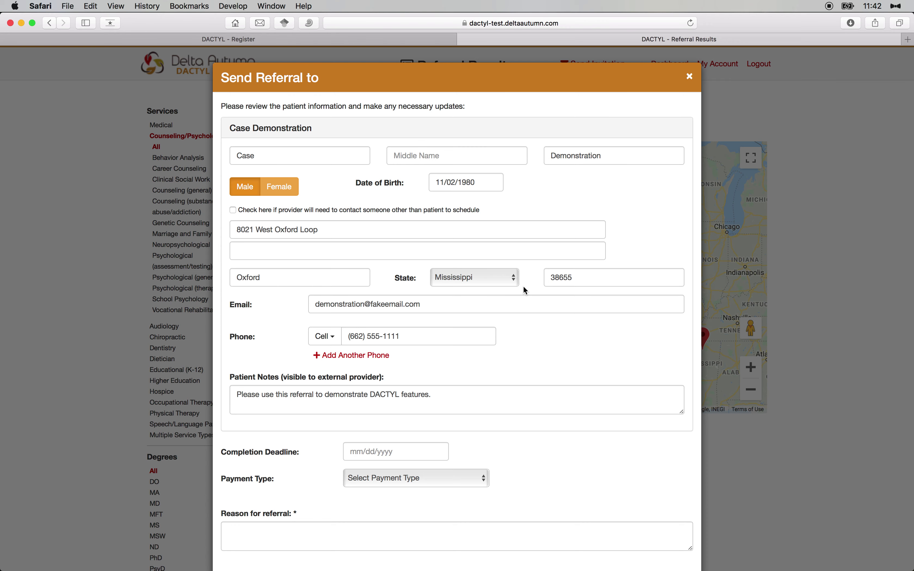
{"action": "scroll", "coordinate": [524, 289], "scroll_direction": "down", "scroll_amount": 3}
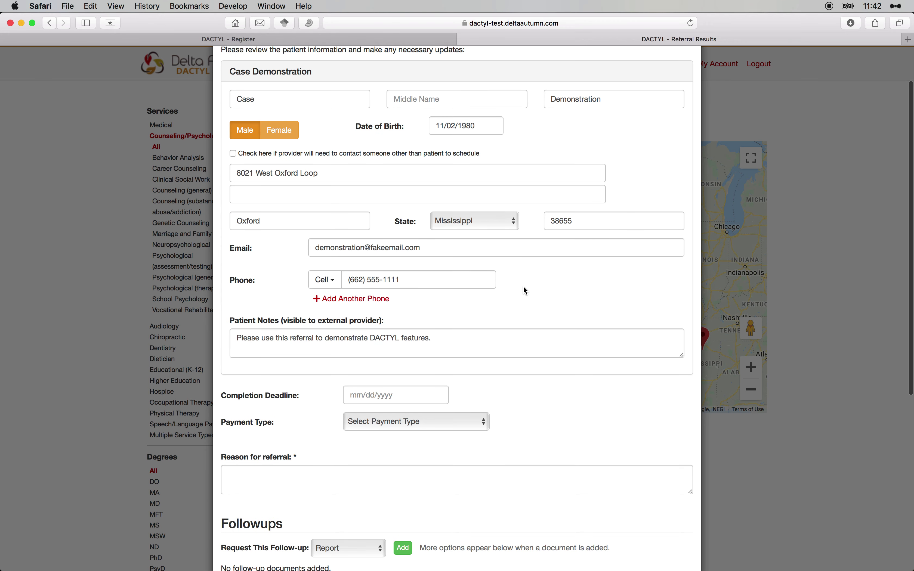
{"action": "scroll", "coordinate": [513, 330], "scroll_direction": "down", "scroll_amount": 2}
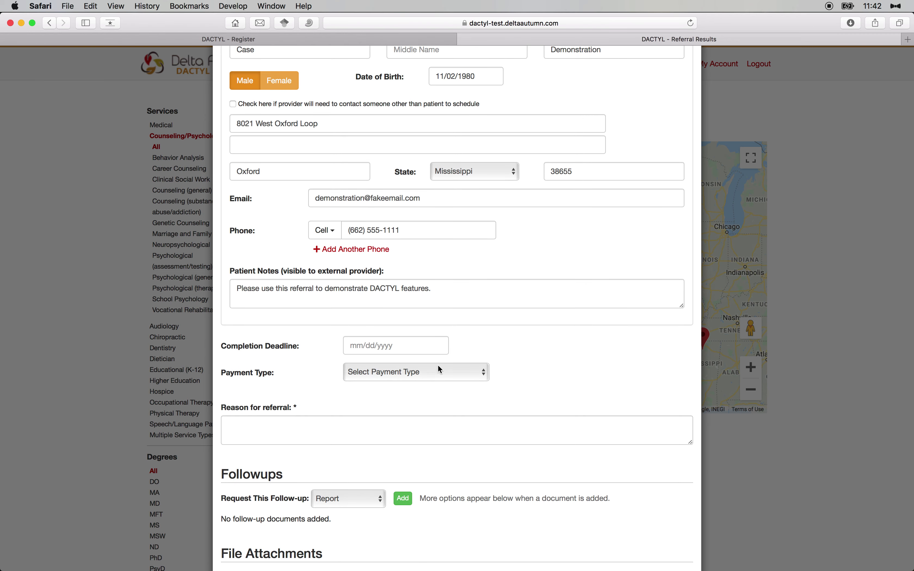
{"action": "left_click", "coordinate": [477, 375]}
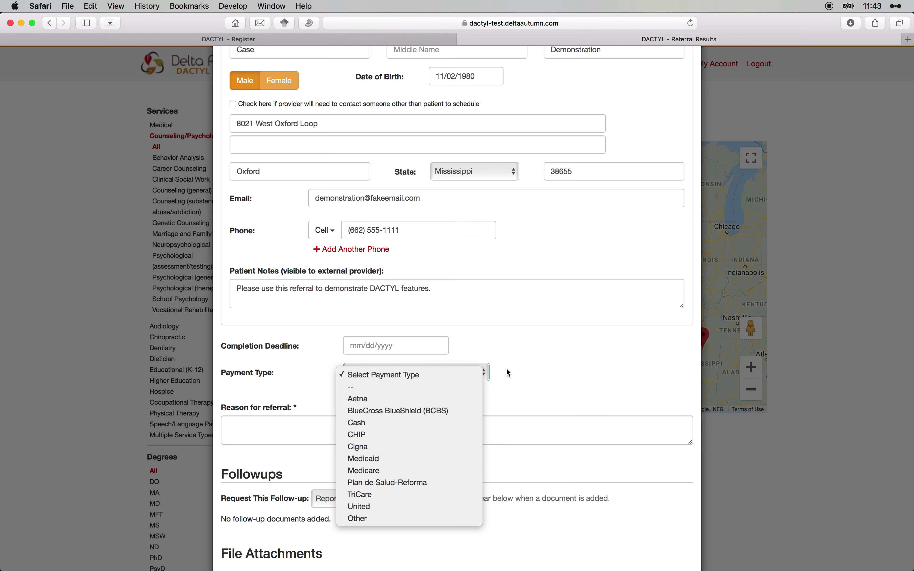
{"action": "left_click", "coordinate": [566, 365]}
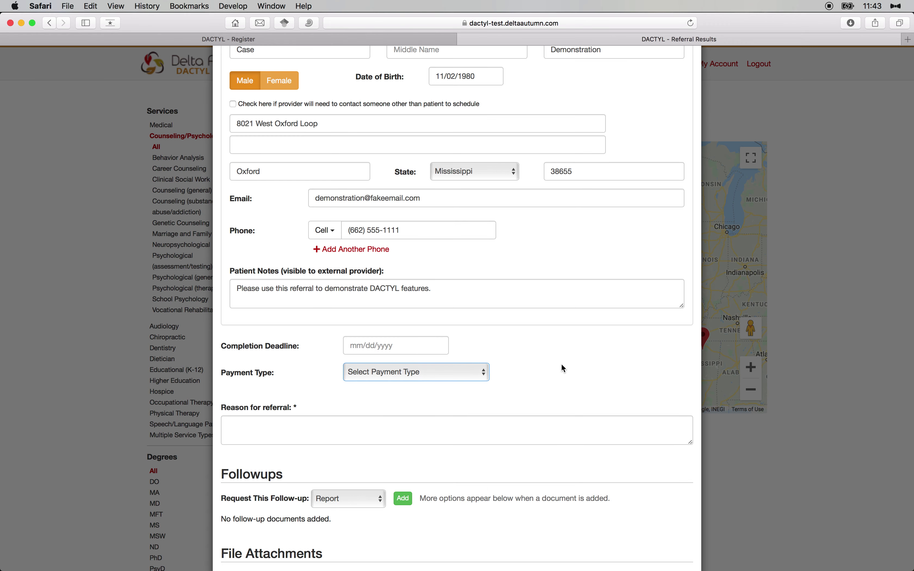
Add a Report follow-up request to the referral, review the file attachment options, and cancel the referral without sending it
{"action": "scroll", "coordinate": [561, 365], "scroll_direction": "down", "scroll_amount": 3}
{"action": "scroll", "coordinate": [561, 364], "scroll_direction": "down", "scroll_amount": 1}
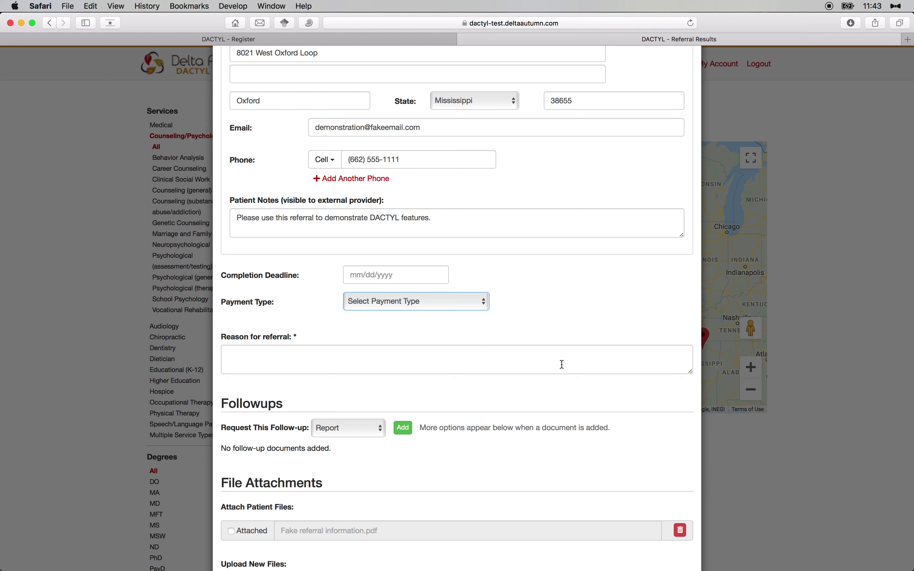
{"action": "scroll", "coordinate": [562, 365], "scroll_direction": "down", "scroll_amount": 7}
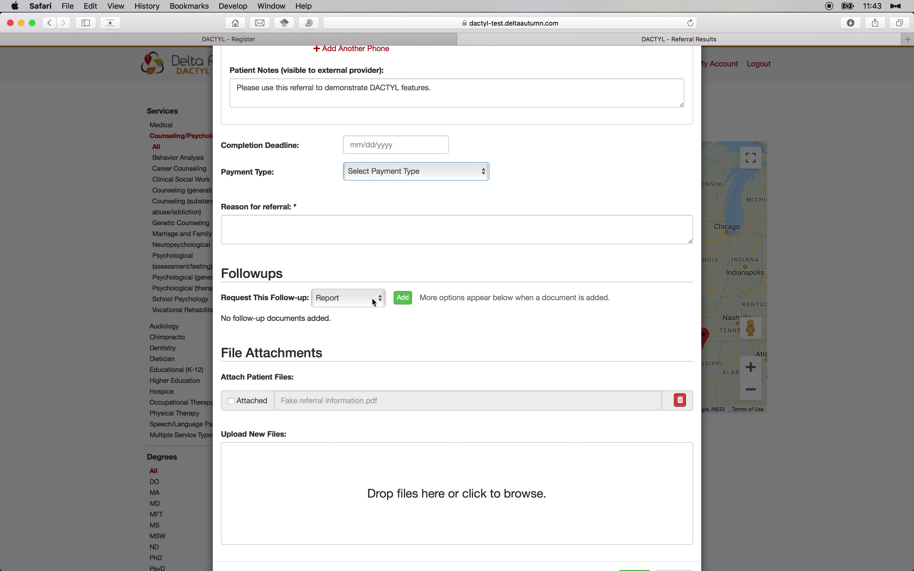
{"action": "left_click", "coordinate": [404, 299]}
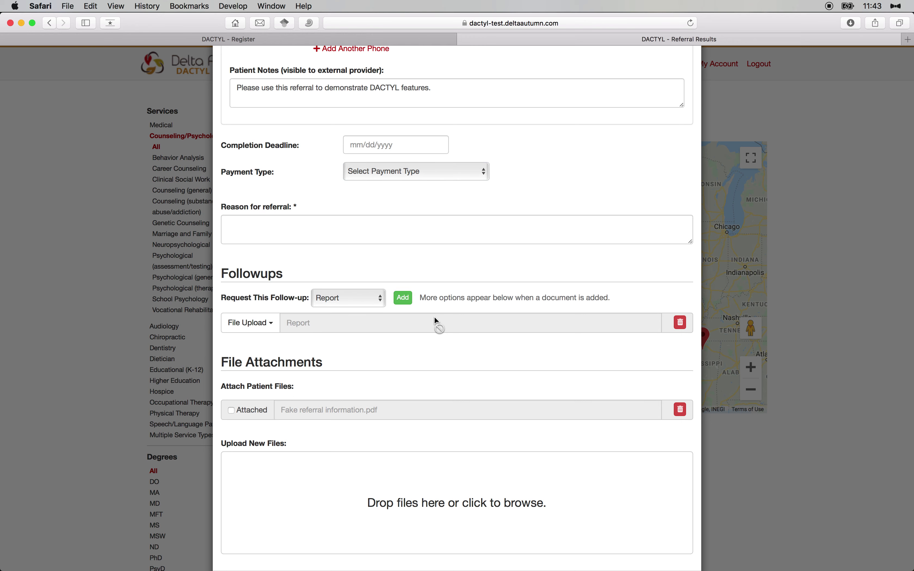
{"action": "scroll", "coordinate": [424, 340], "scroll_direction": "down", "scroll_amount": 3}
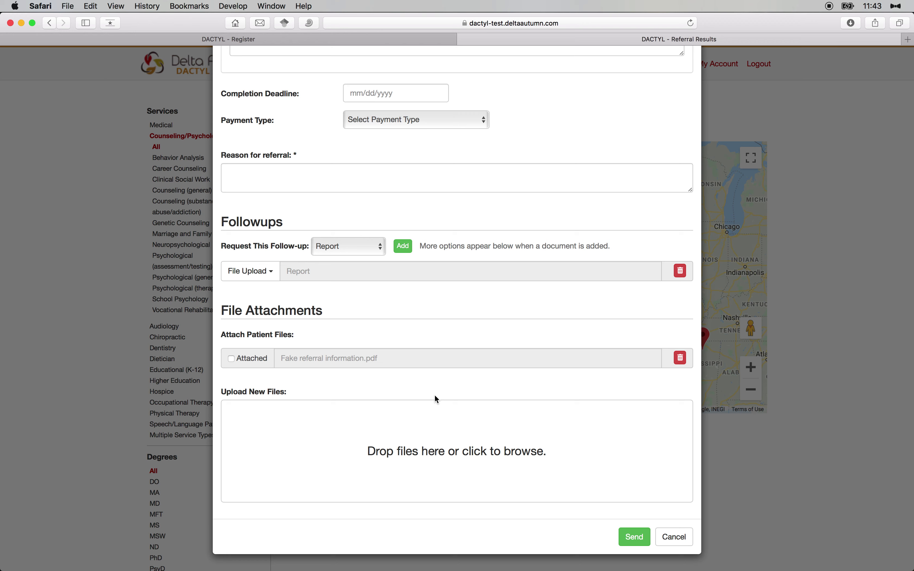
{"action": "left_click", "coordinate": [682, 540]}
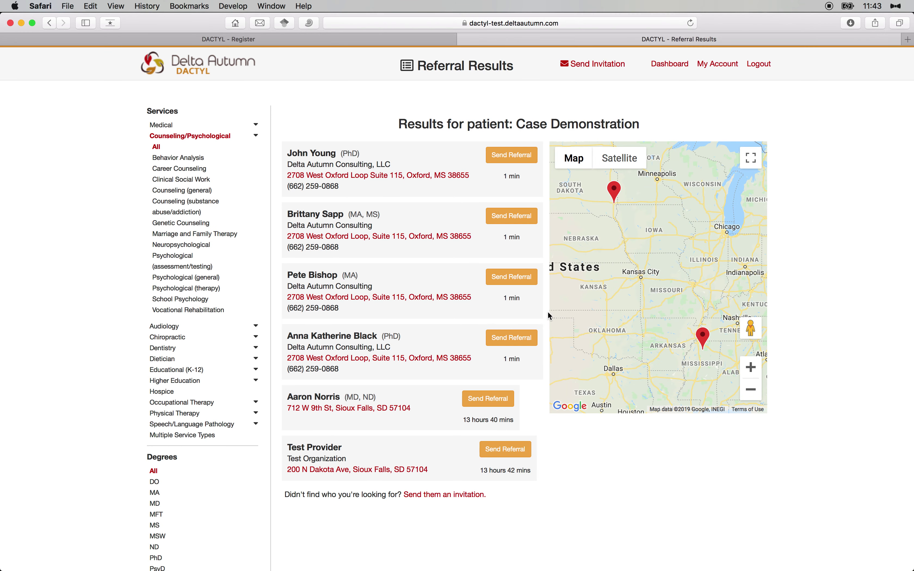
Open the first sent referral from the dashboard, review its deadline, status, follow-ups and attachments, and close the details
{"action": "left_click", "coordinate": [677, 64]}
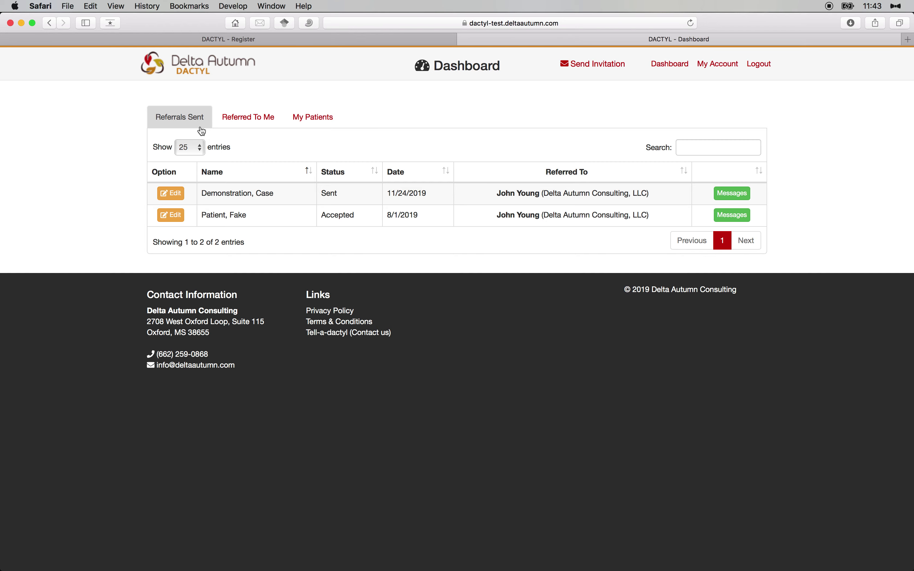
{"action": "left_click", "coordinate": [184, 119]}
{"action": "left_click", "coordinate": [175, 196]}
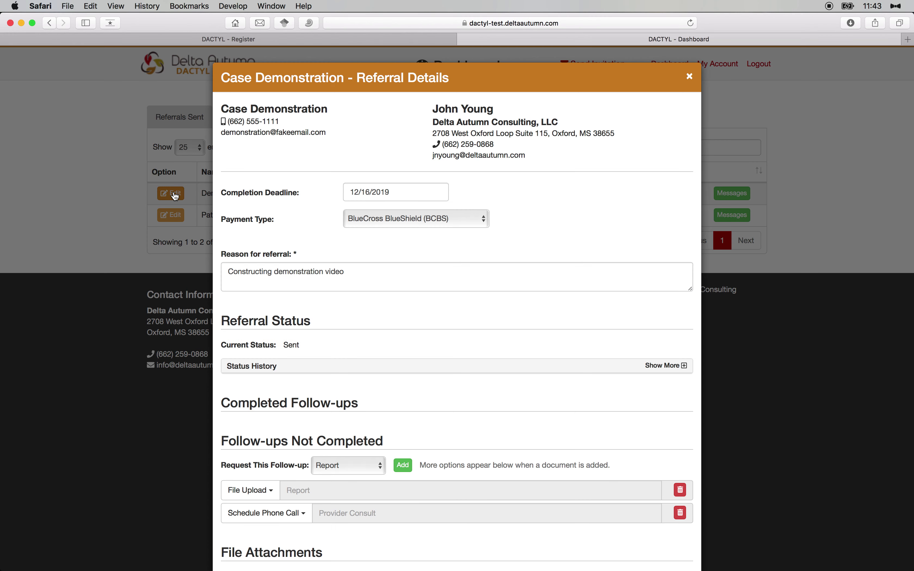
{"action": "scroll", "coordinate": [385, 253], "scroll_direction": "down", "scroll_amount": 8}
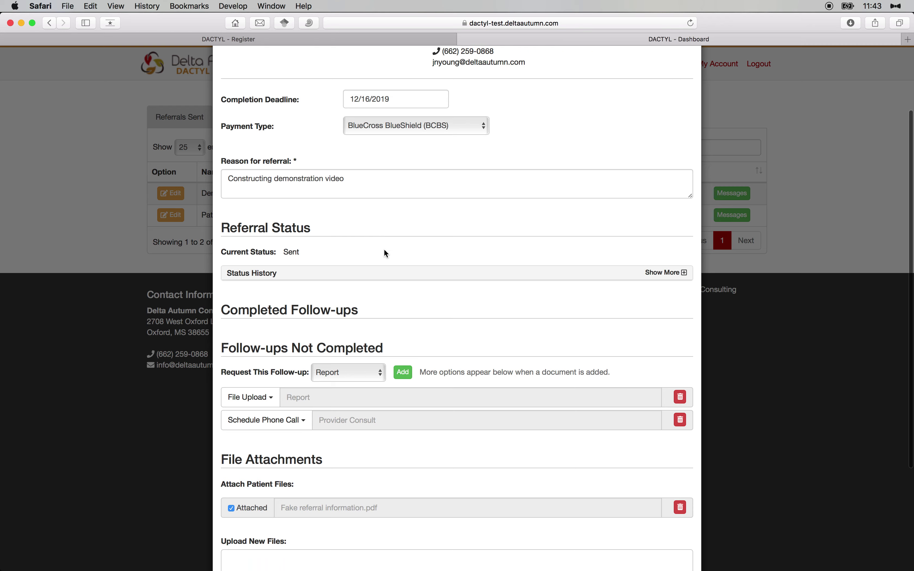
{"action": "scroll", "coordinate": [385, 253], "scroll_direction": "up", "scroll_amount": 5}
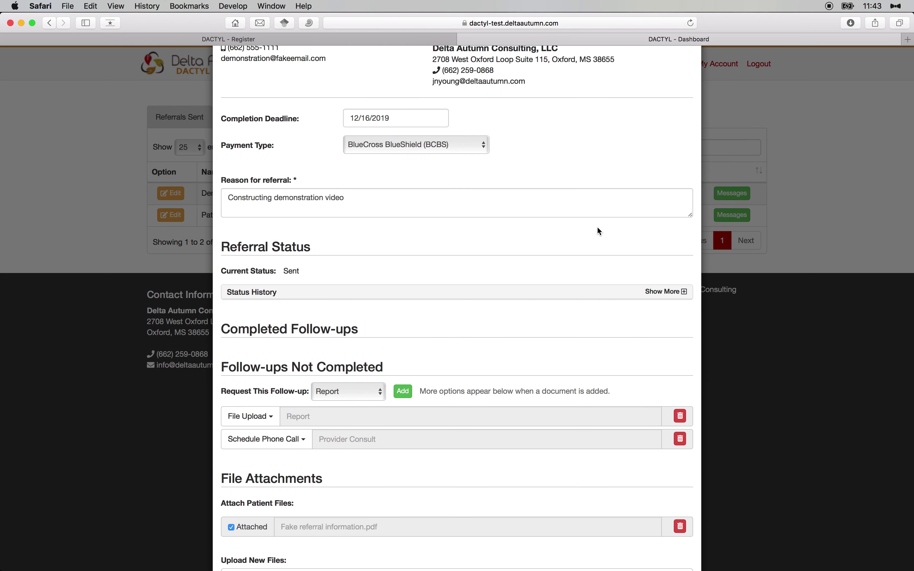
{"action": "left_click", "coordinate": [834, 233]}
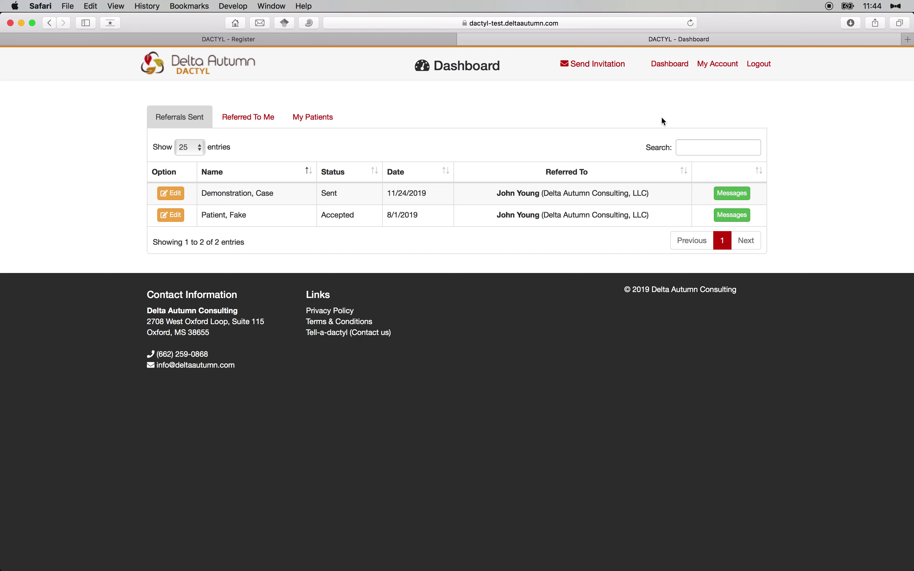
Open the form for inviting a healthcare provider to join DACTYL
{"action": "left_click", "coordinate": [615, 67]}
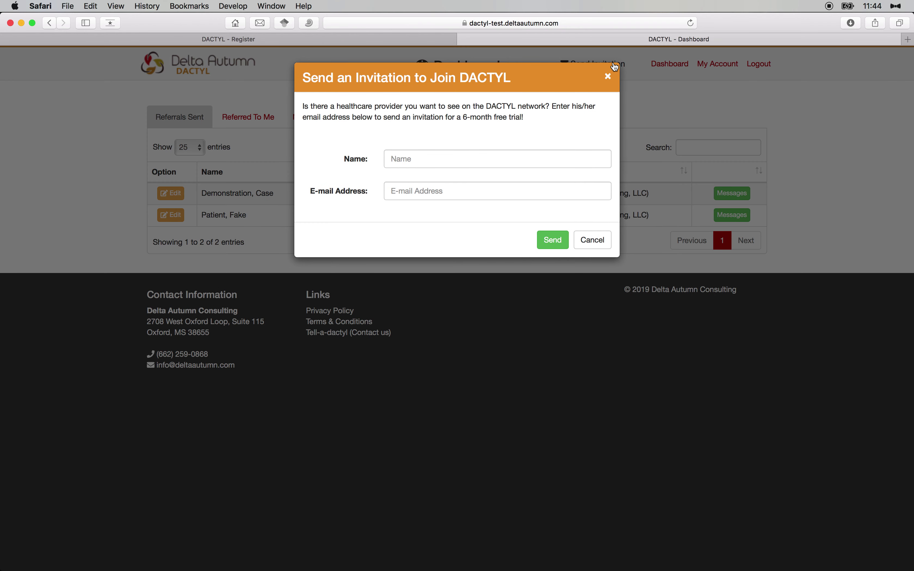